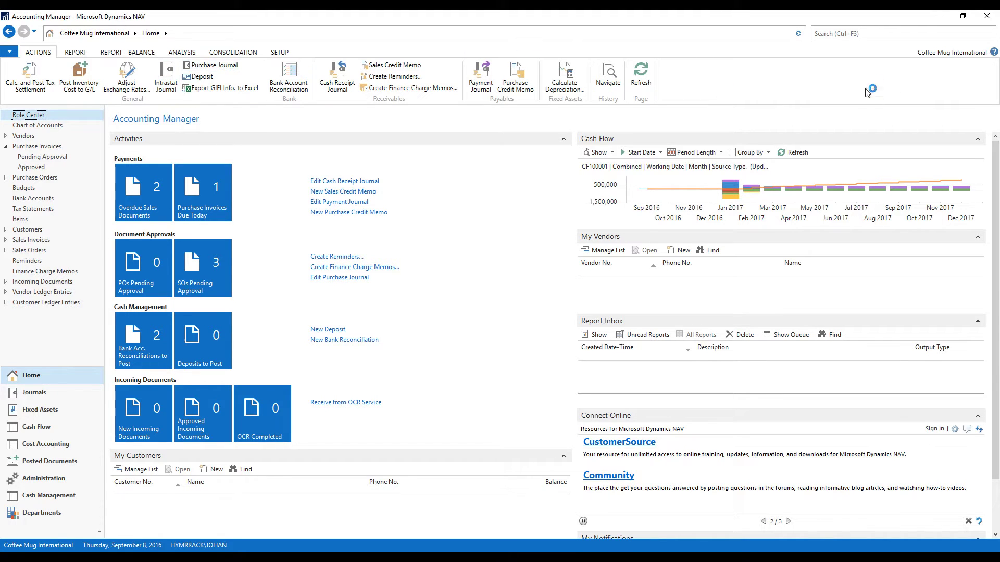
- Search for "deferral temp" and open the Deferral Templates list
left_click(868, 36)
type("deferral temp")
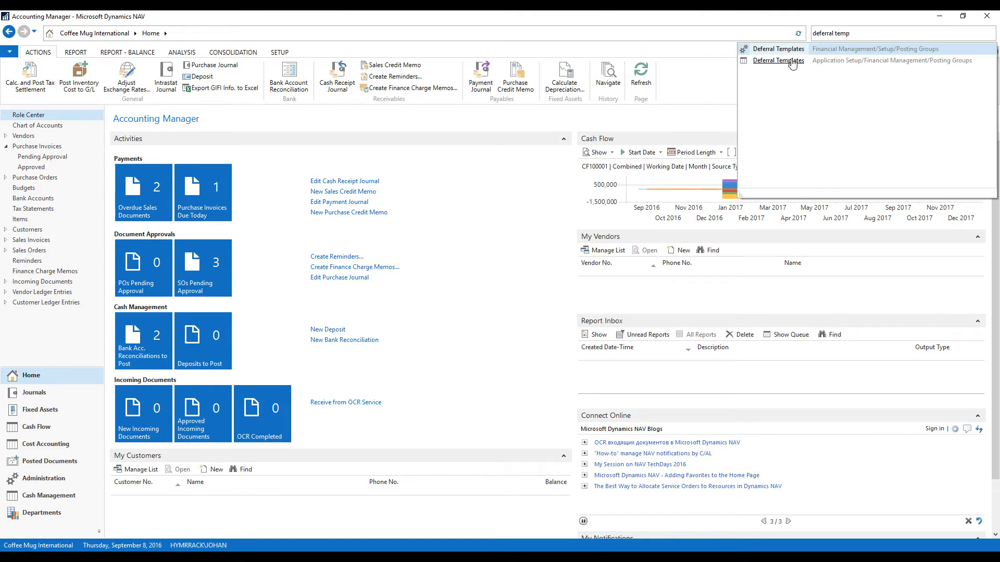
left_click(783, 64)
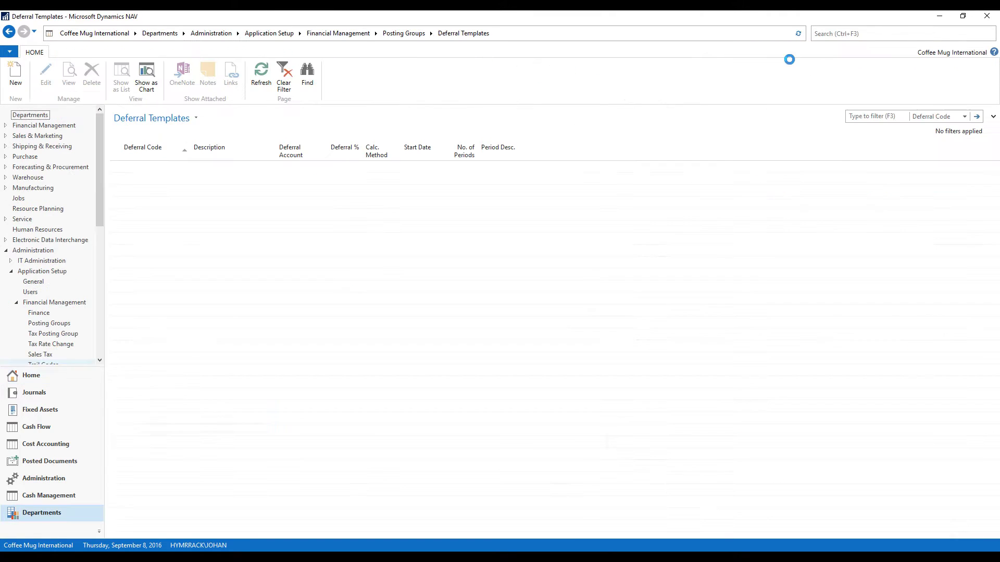
- Create a new deferral template with the code CONSULTING and the description Consulting
left_click(16, 73)
type("con")
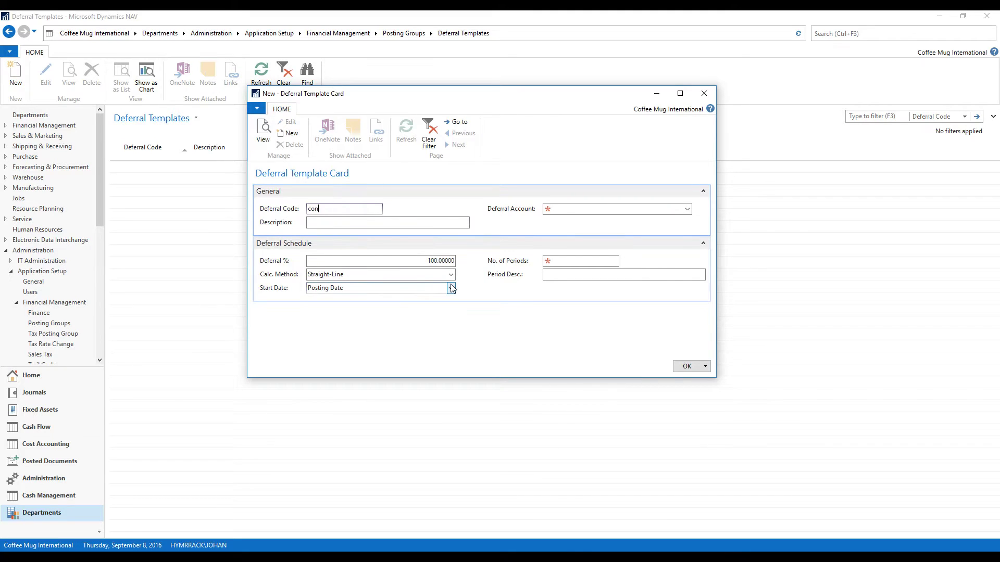
type("sulting")
key("Tab")
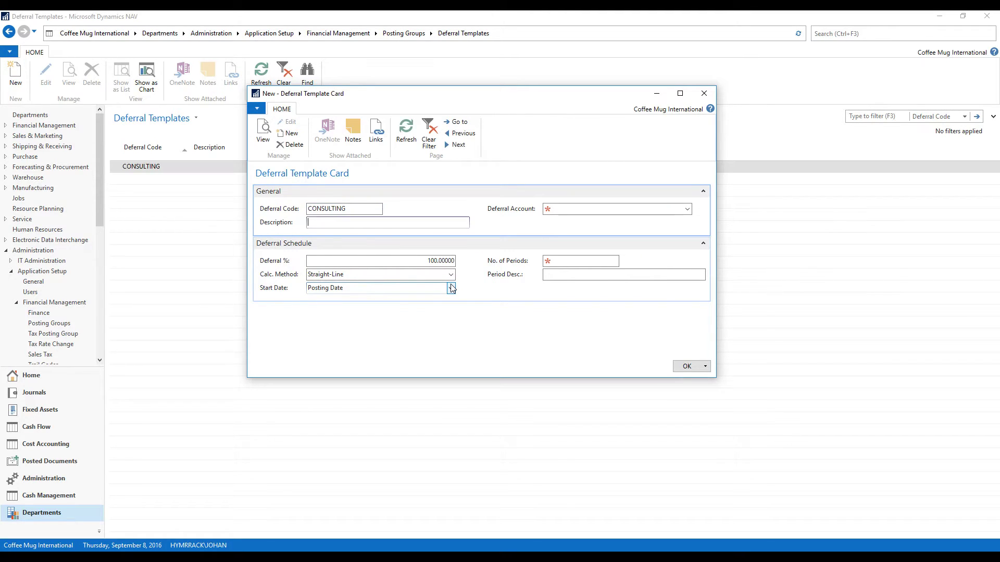
type("Consulting")
key("Tab")
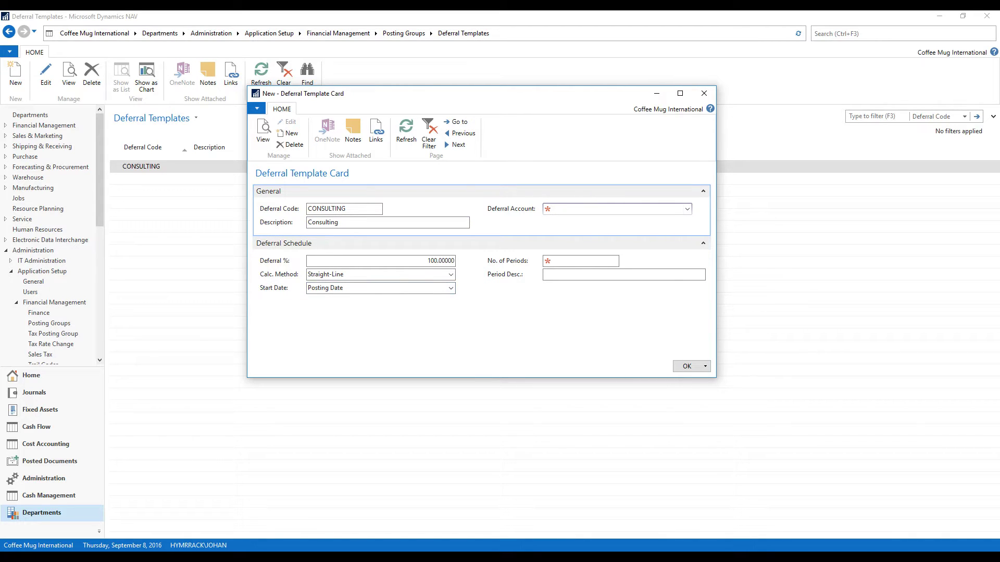
- Set the template's deferral account to general ledger account 22970
left_click(687, 209)
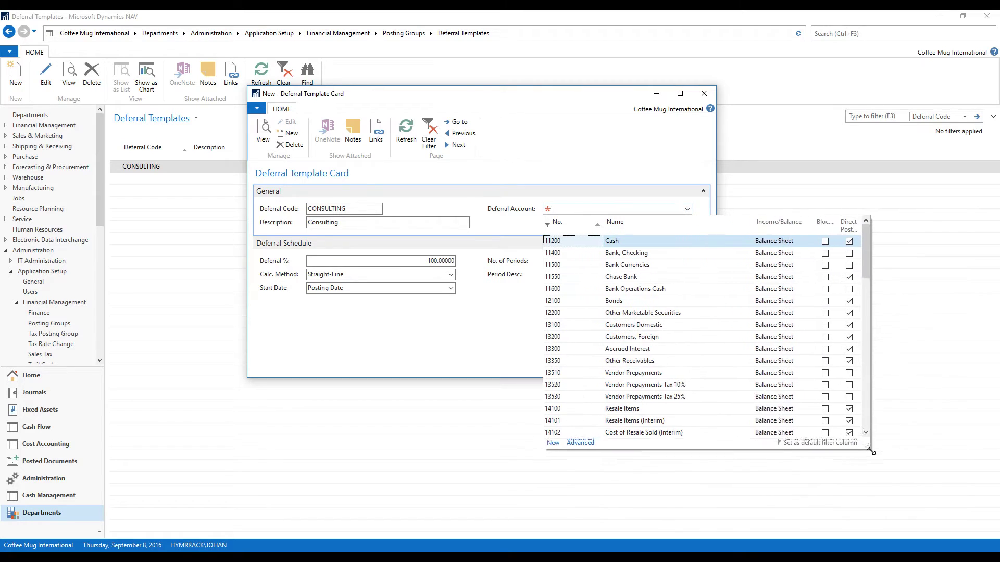
scroll(703, 336, "down", 6)
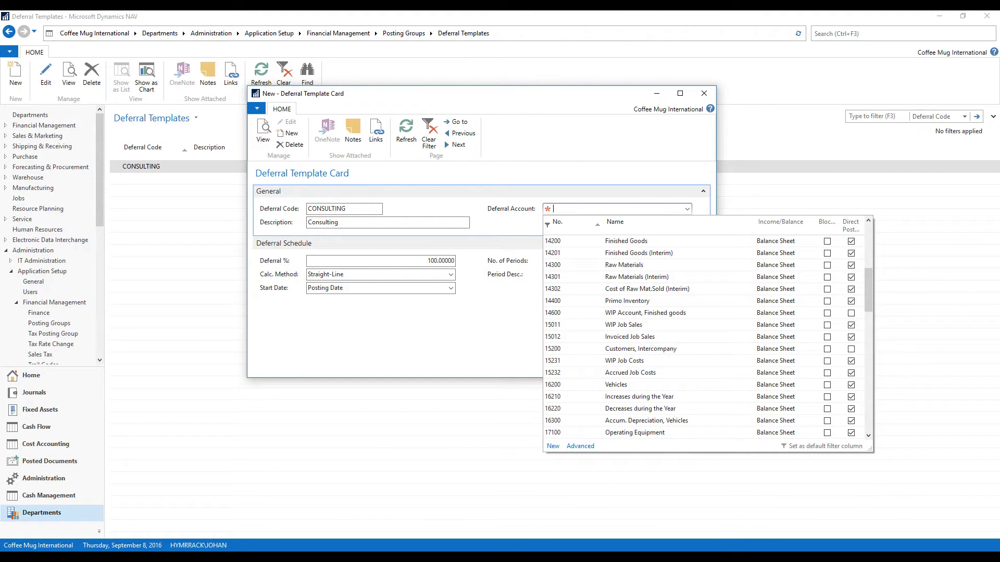
type("re")
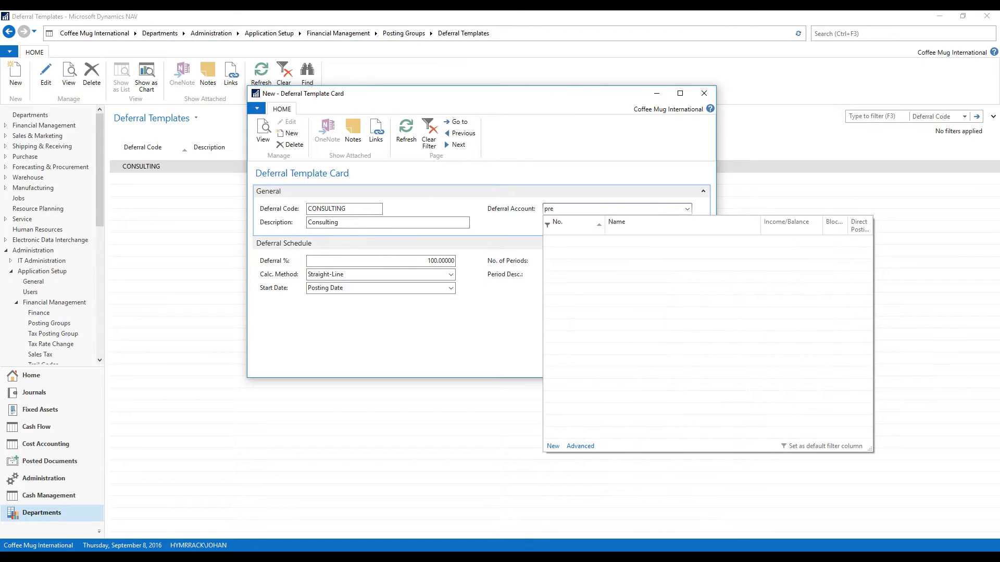
key("Down")
key("Return")
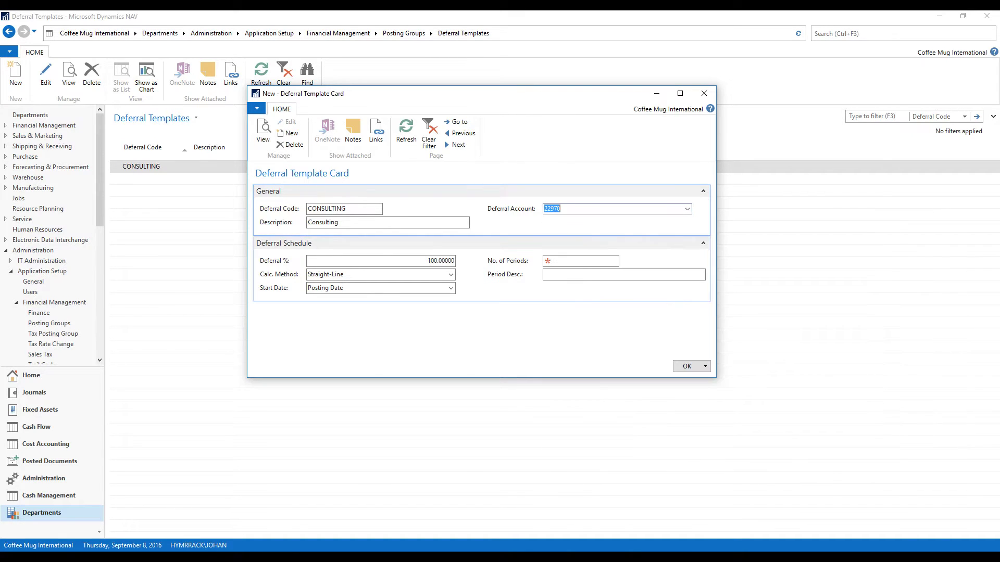
- Set the template's number of periods to 12 with the period description Month, and save the card
key("Tab")
key("Home")
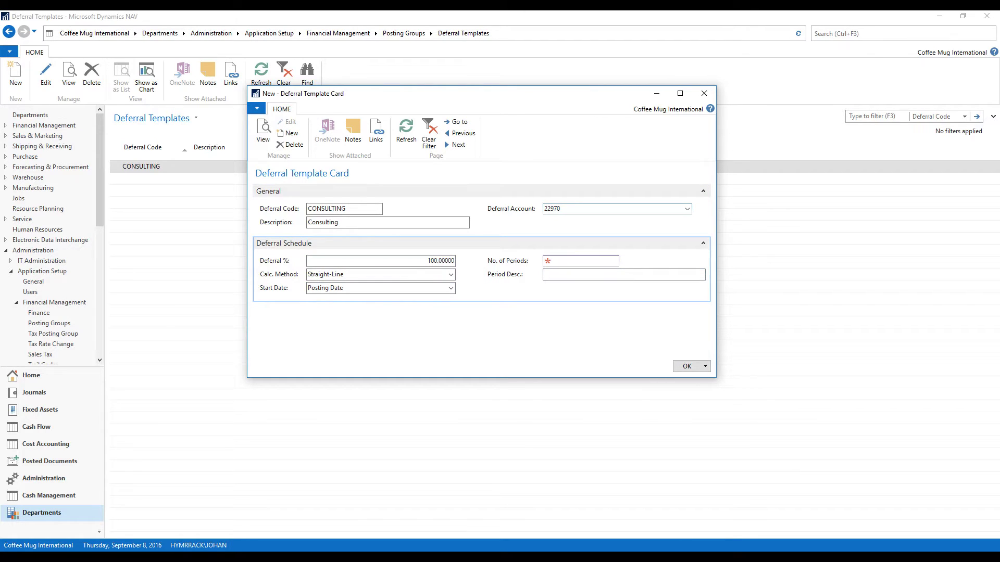
type("12")
key("Tab")
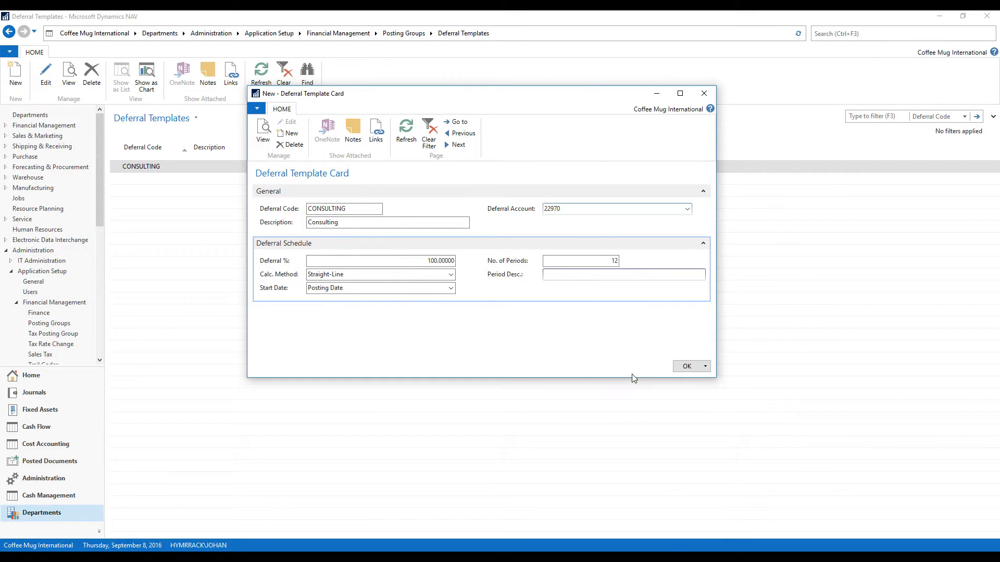
type("Month")
left_click(687, 367)
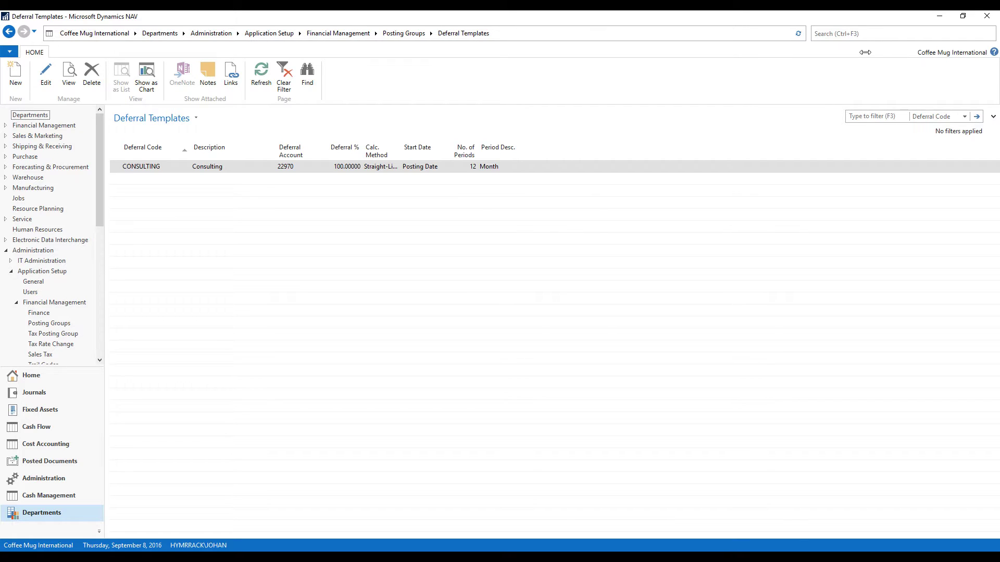
- Search for "purchase invoice" and open the Purchase Invoices list
left_click(859, 34)
type("purchase invoice")
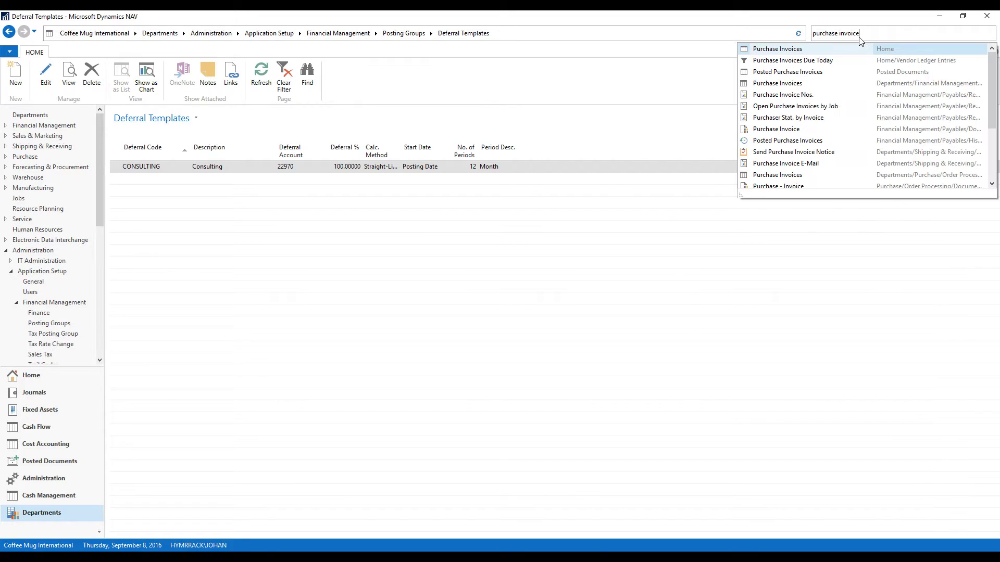
left_click(794, 50)
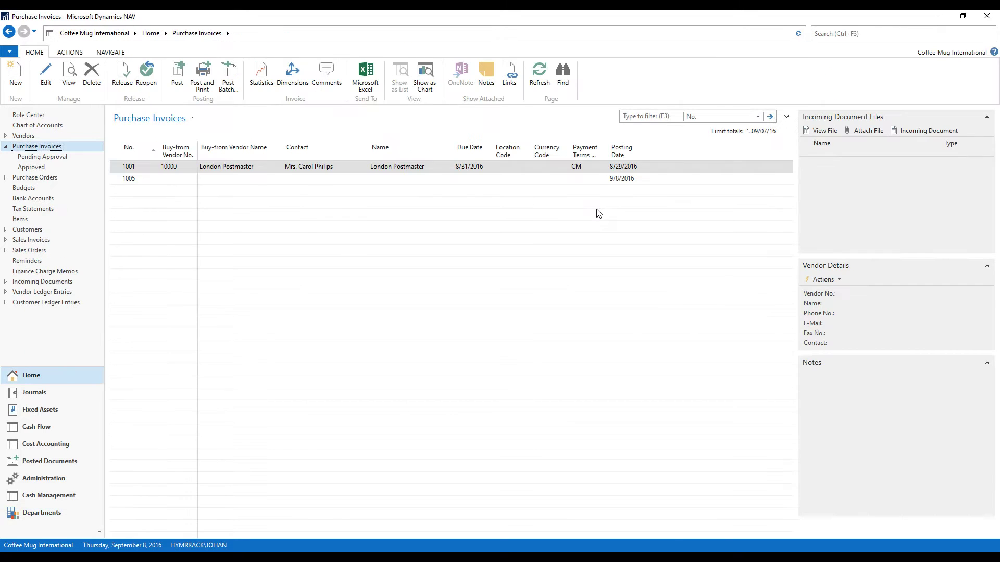
- Create a new purchase invoice for the vendor Mundersand Corporation
left_click(16, 73)
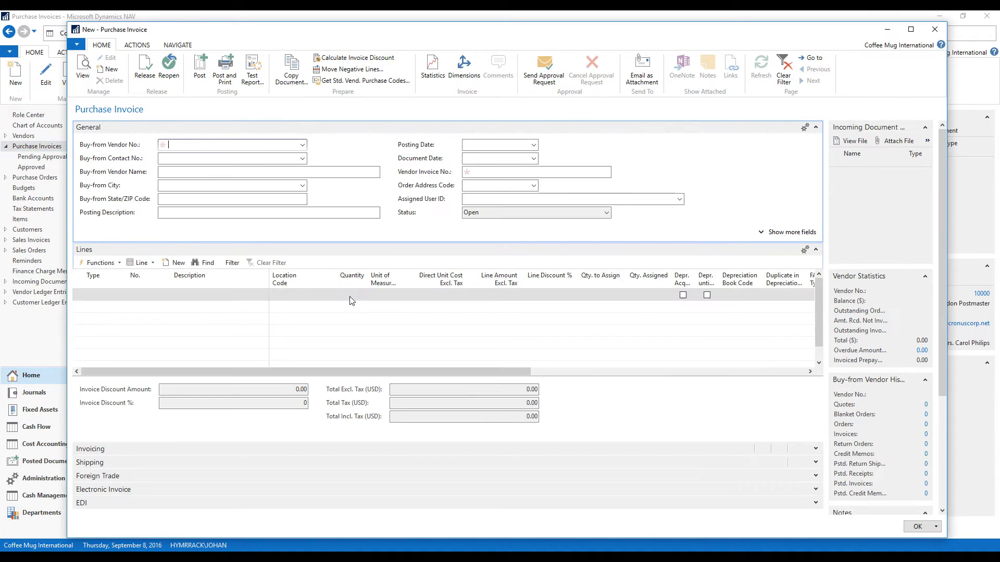
left_click(302, 145)
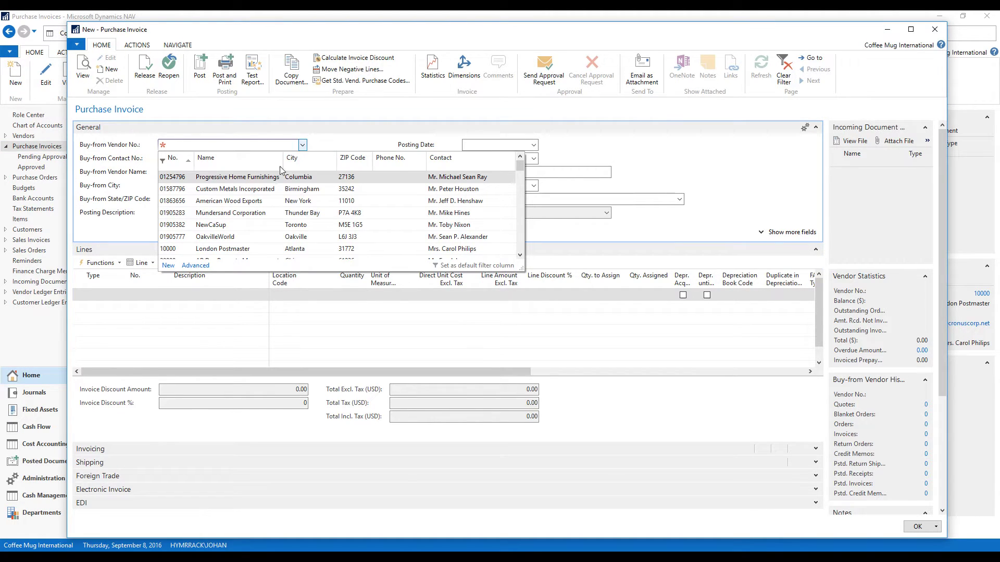
left_click(236, 213)
key("Tab")
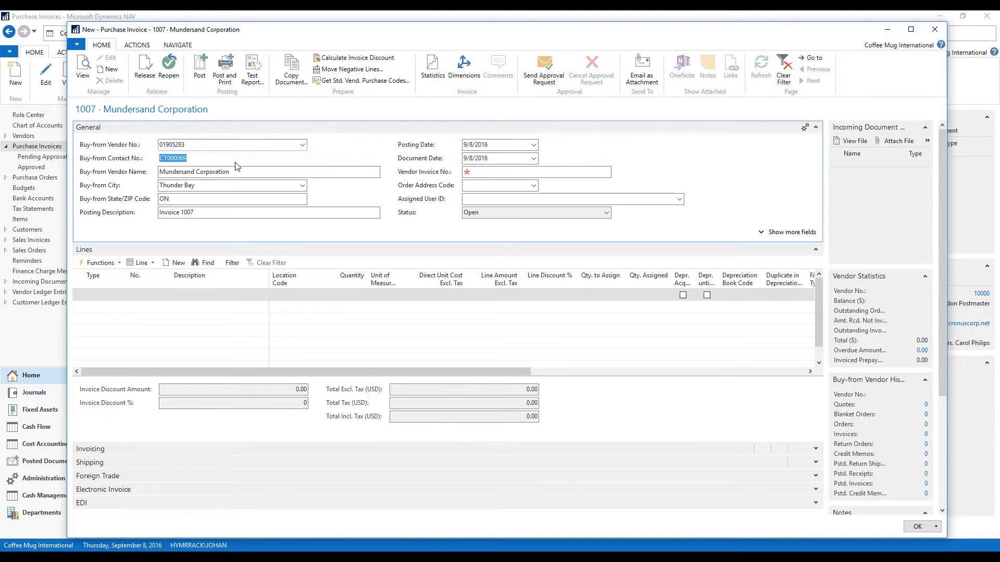
- Add an invoice line of type G/L Account for account 64200, Consultant Services
left_click(96, 293)
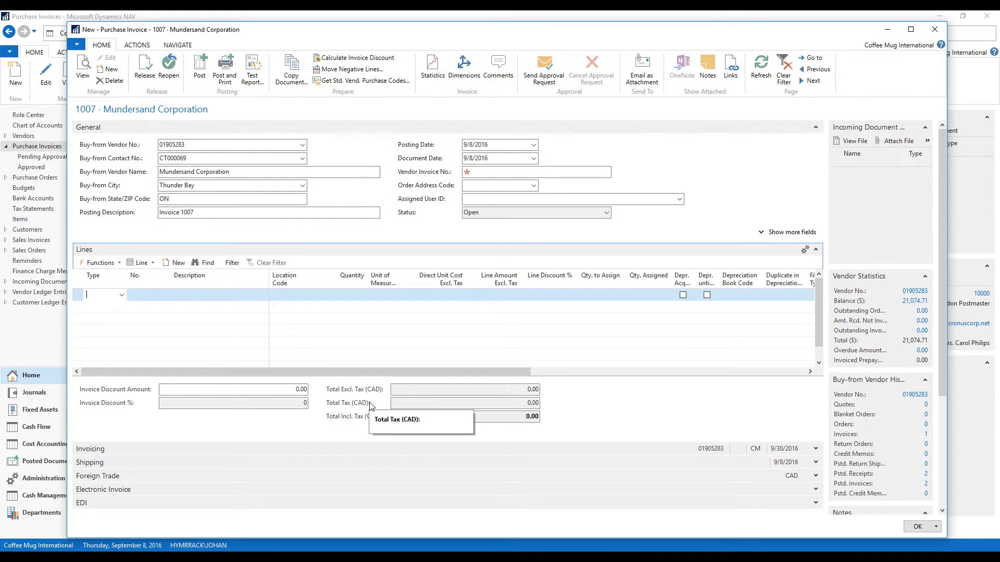
type("g/l")
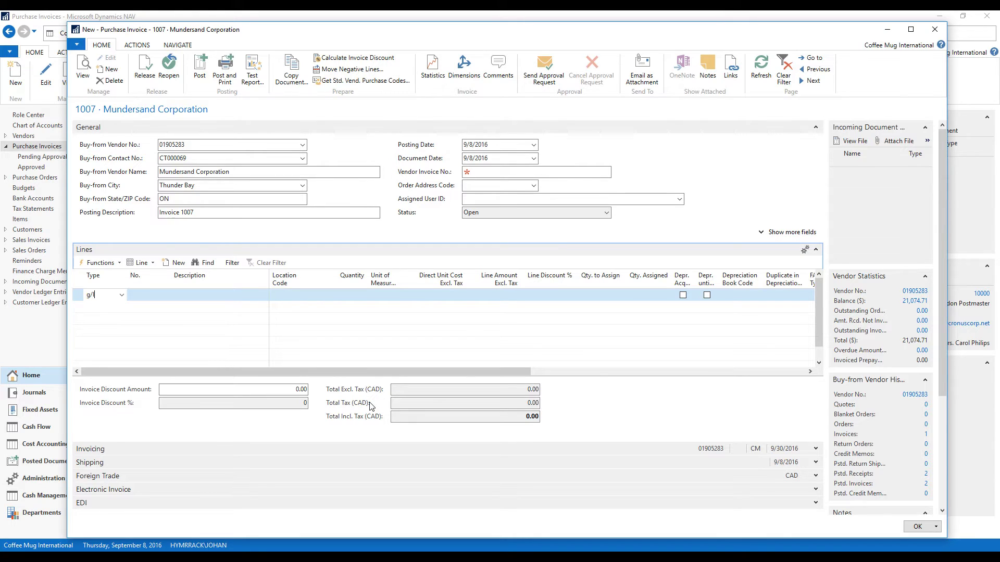
key("Tab")
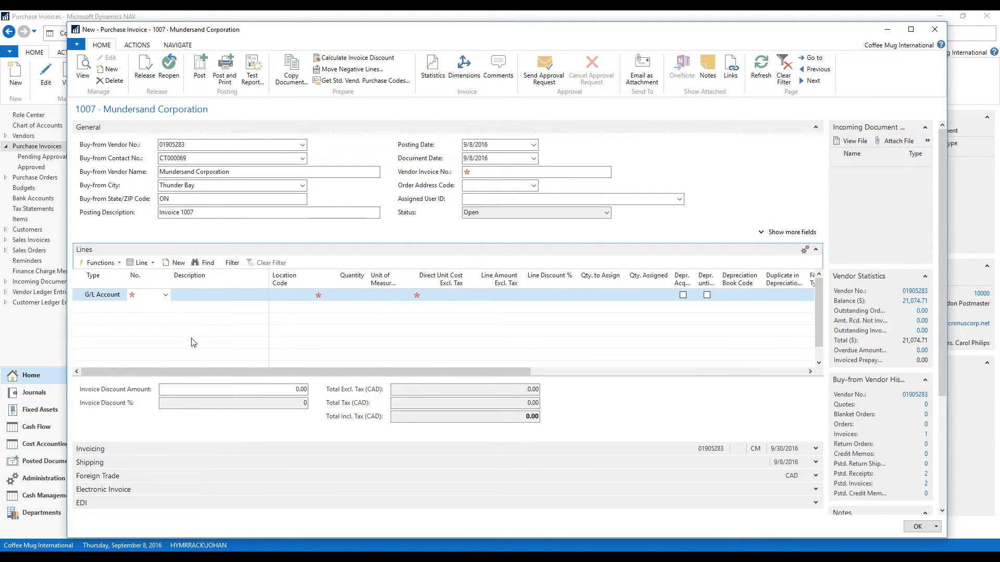
left_click(165, 295)
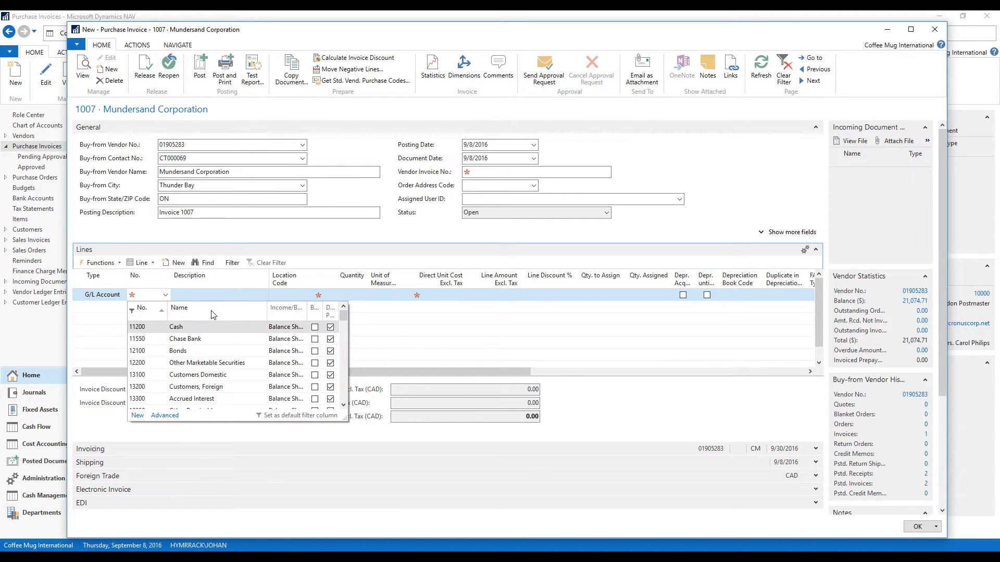
type("con")
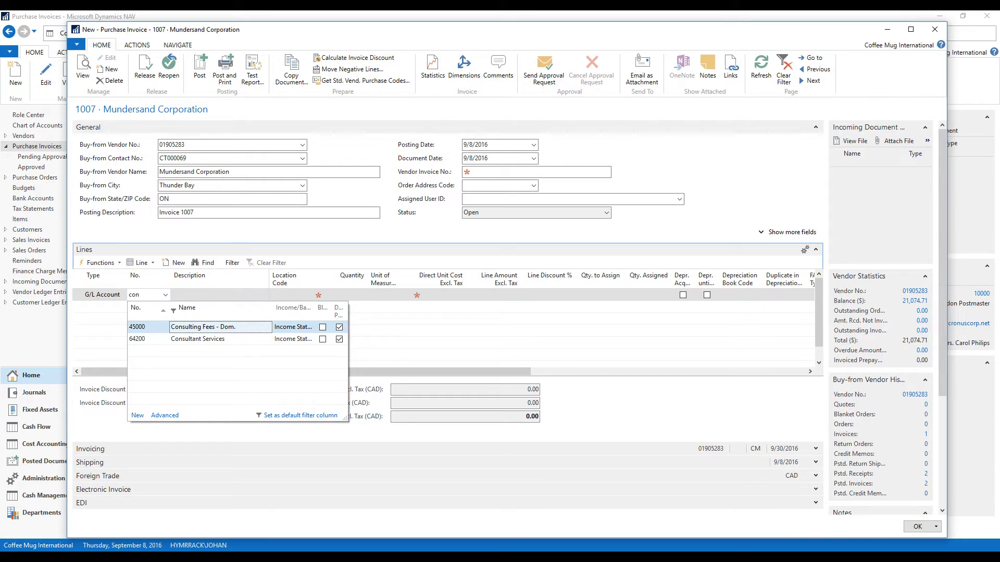
key("Down")
key("Return")
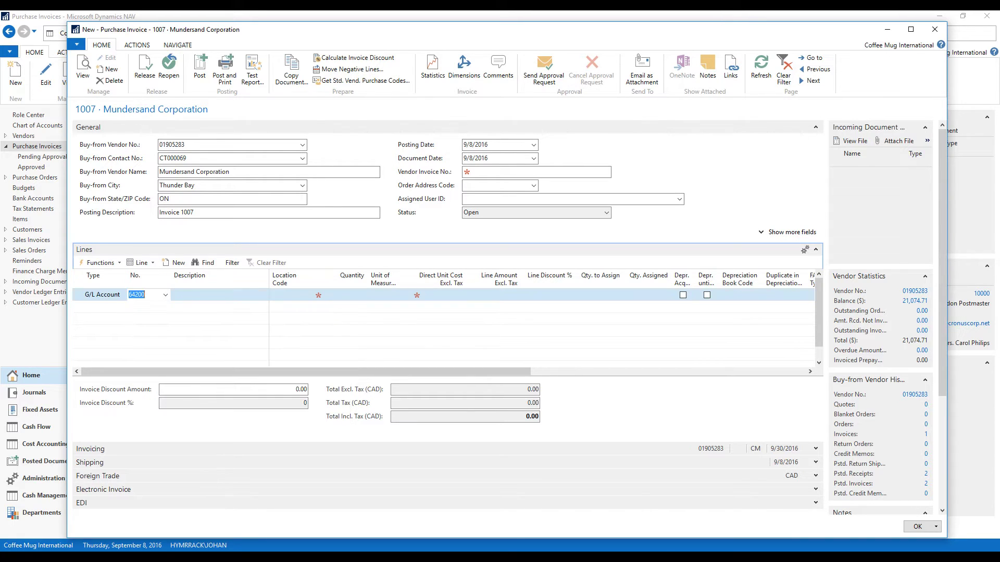
key("Tab")
key("Tab")
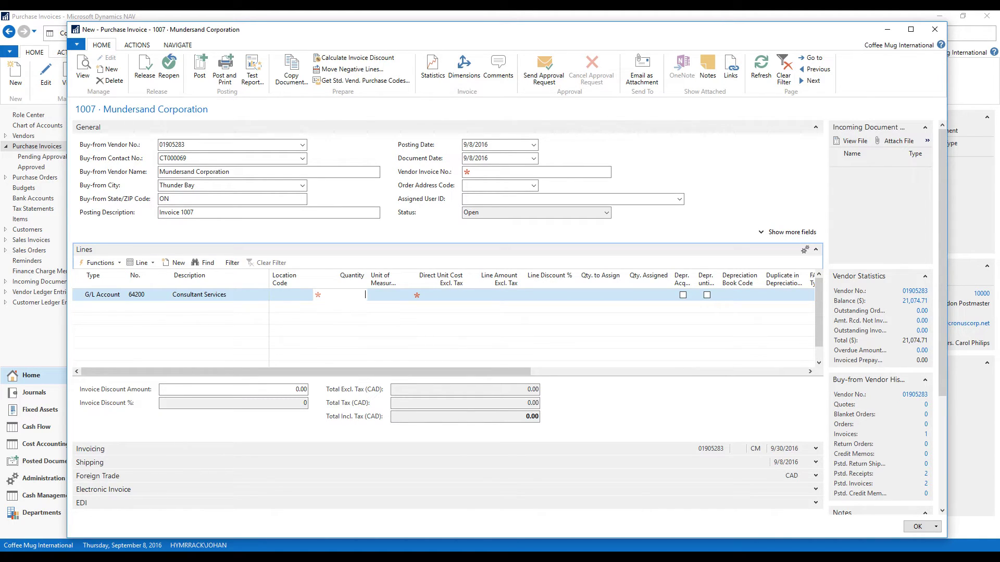
- Set the Consultant Services line to quantity 1 with a direct unit cost of 25000
type("1")
key("Tab")
key("Tab")
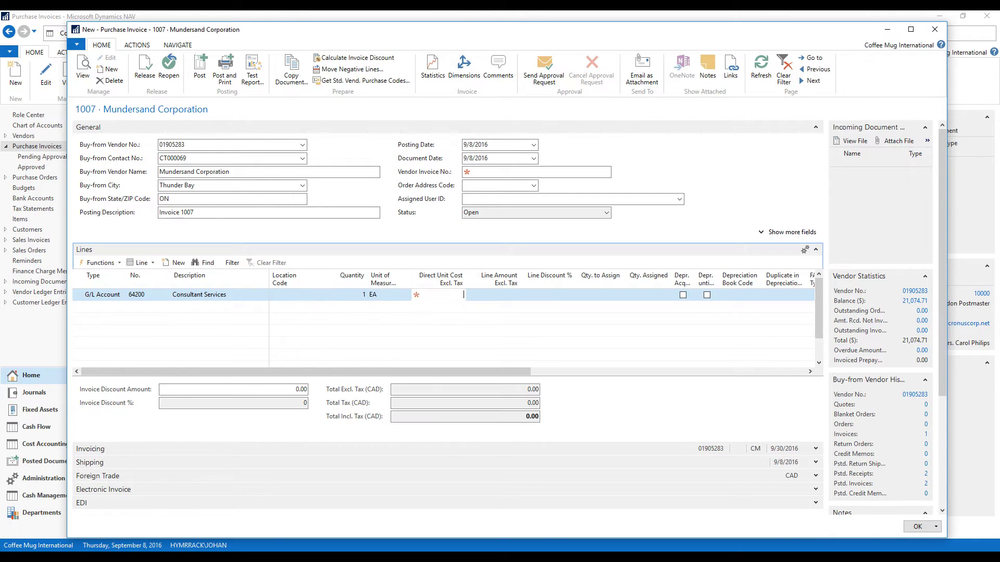
type("25000")
key("Tab")
key("Tab")
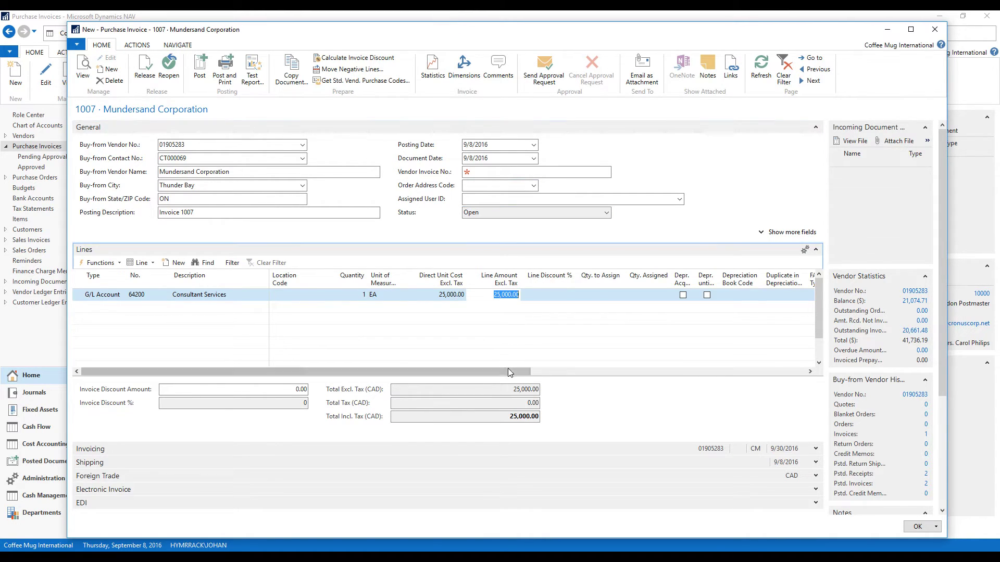
- Assign the deferral code CONSULTING to the Consultant Services line
left_click_drag(508, 370, 793, 357)
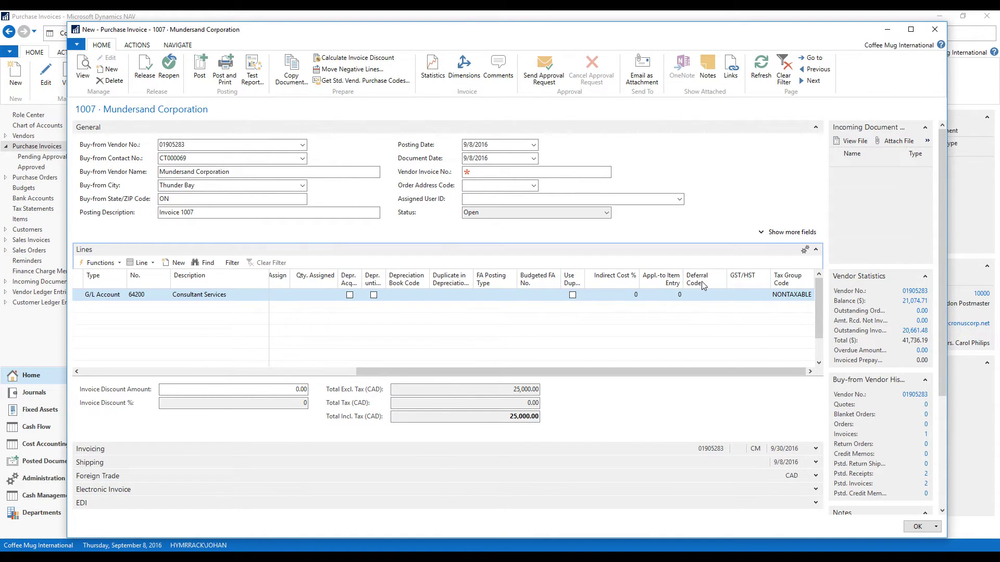
left_click(724, 295)
left_click(722, 296)
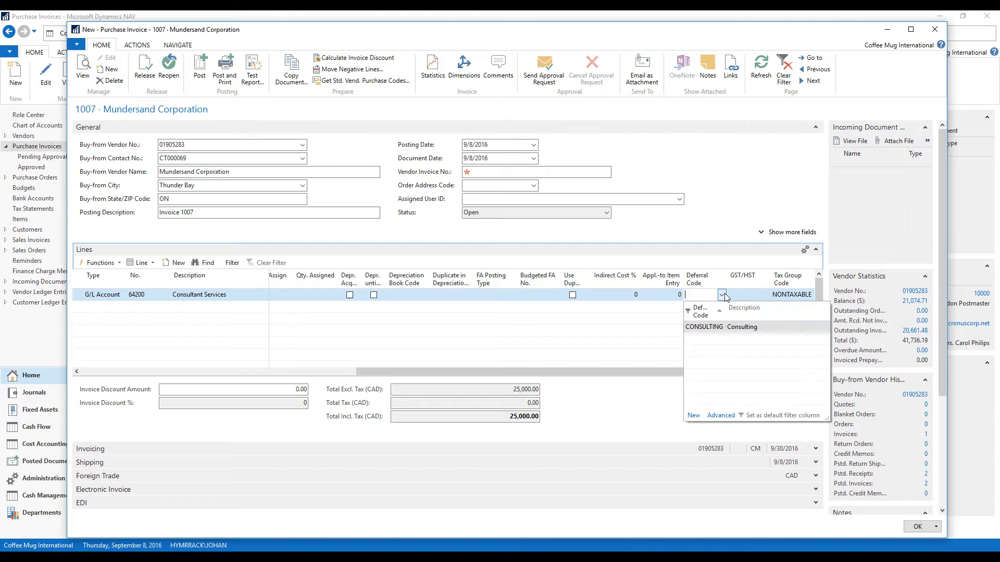
left_click(700, 328)
left_click(785, 296)
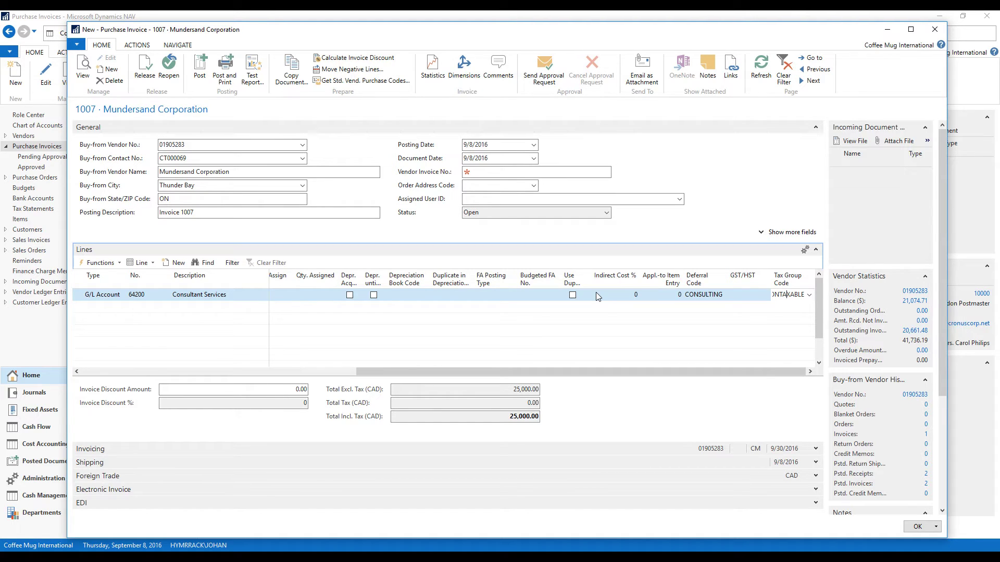
- Enter 23434RFW as the vendor invoice number in the invoice header
left_click(500, 174)
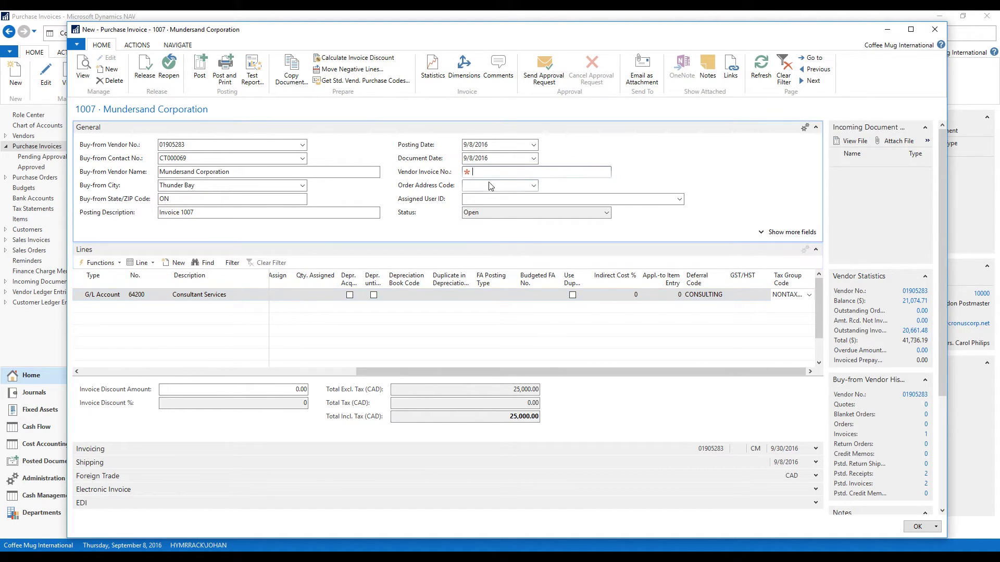
type("23434RFW")
left_click_drag(504, 372, 226, 372)
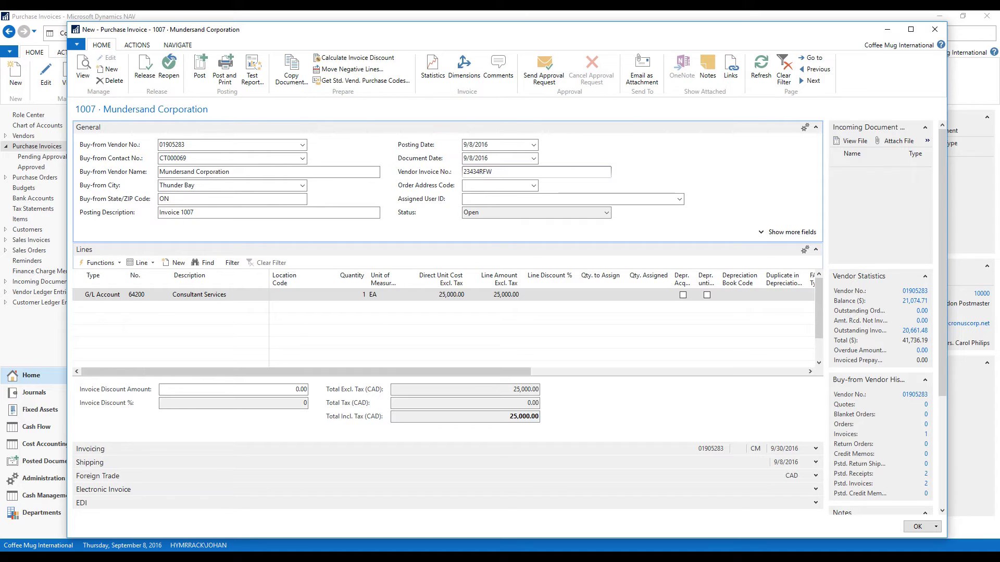
- Post the purchase invoice and open the Posted Purchase Invoices list
left_click(200, 70)
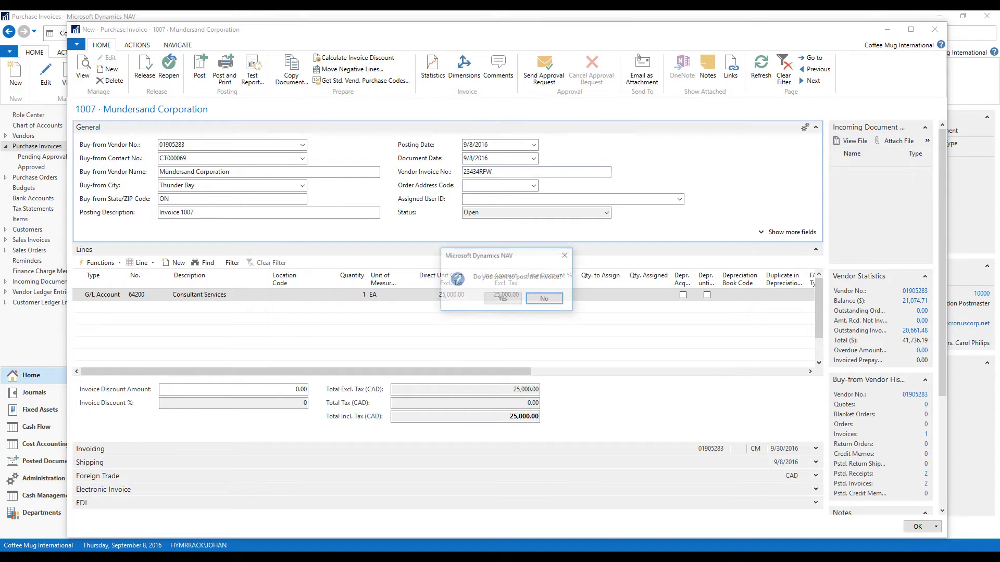
key("Return")
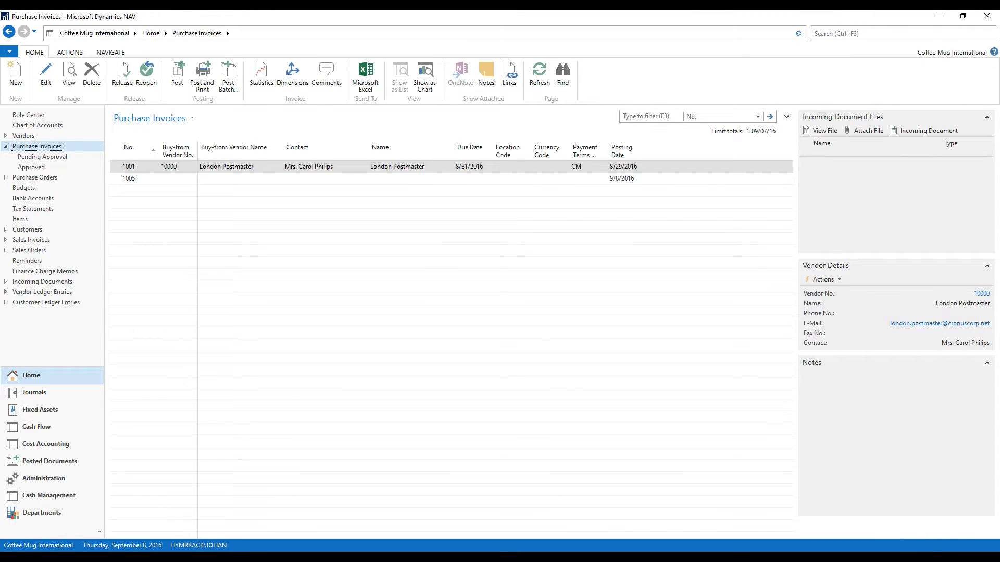
left_click(50, 460)
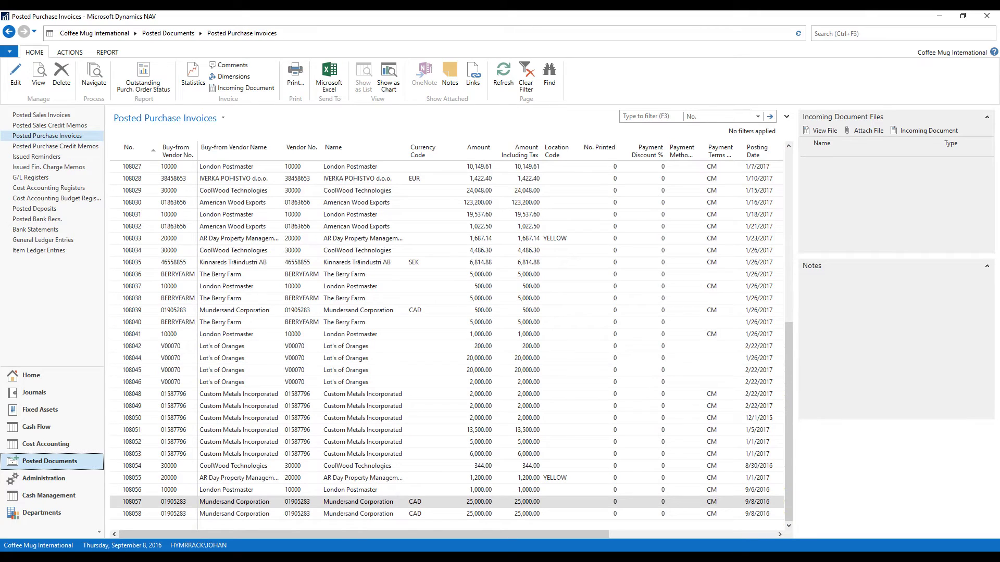
- Open the last Mundersand Corporation posted purchase invoice, maximize it, and use Navigate to find its related entries
double_click(234, 514)
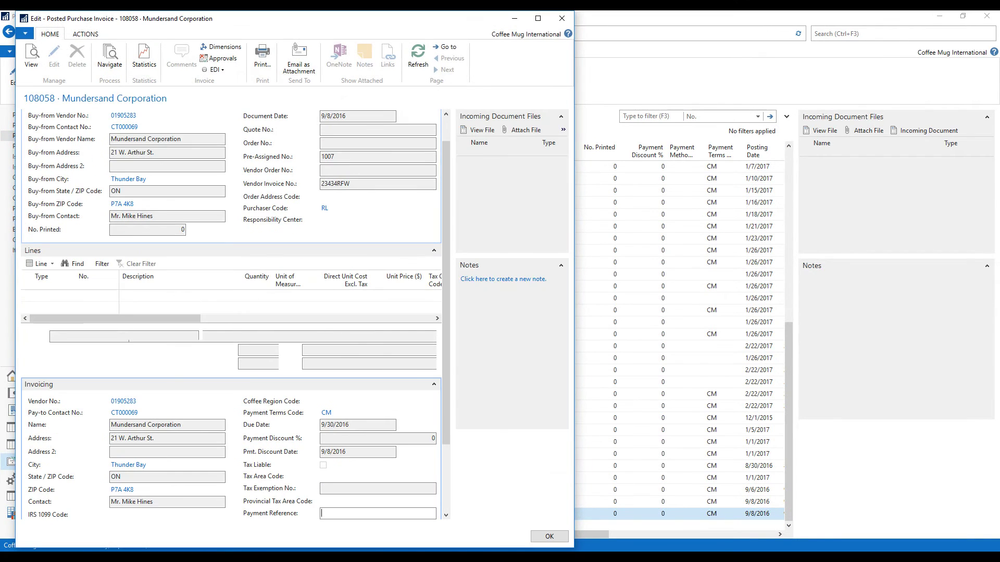
left_click(538, 19)
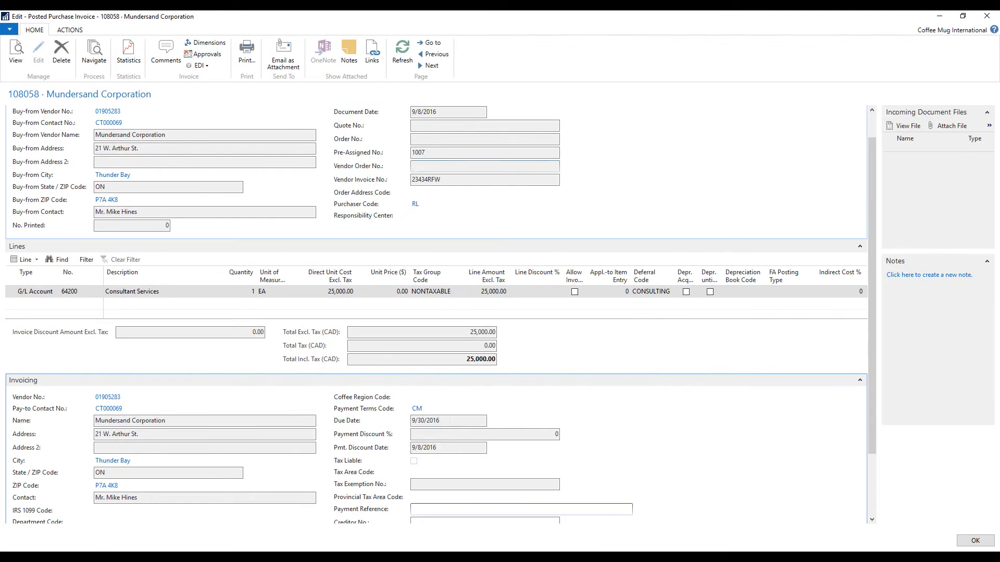
left_click(94, 52)
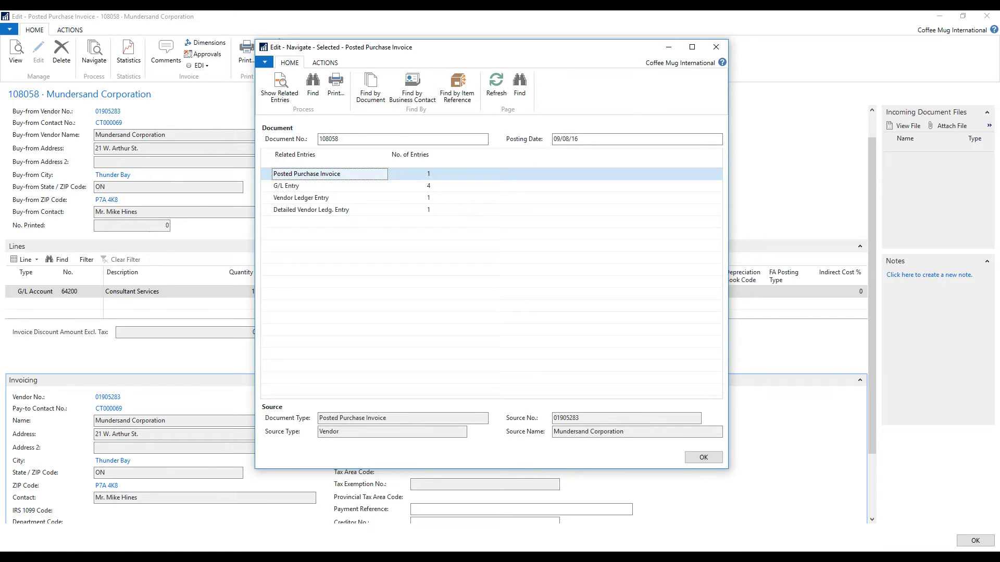
- Show the G/L entries posted for the invoice on its posting date
left_click(415, 186)
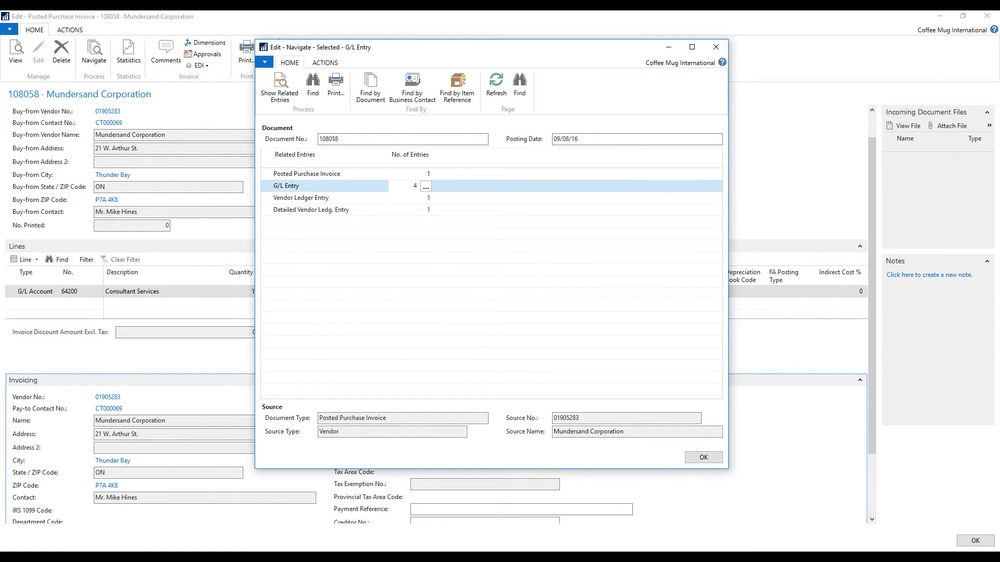
left_click(426, 186)
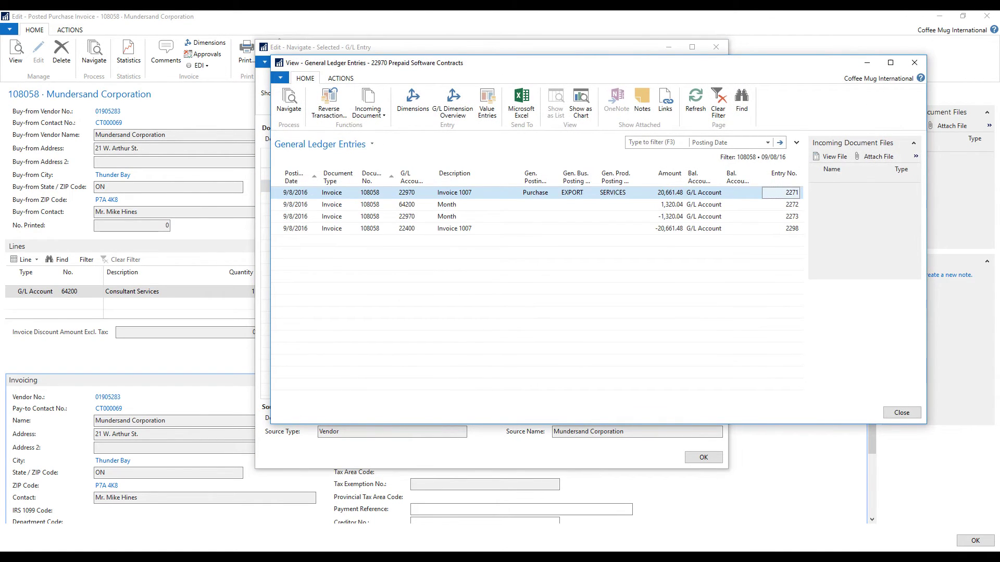
left_click_drag(526, 63, 448, 88)
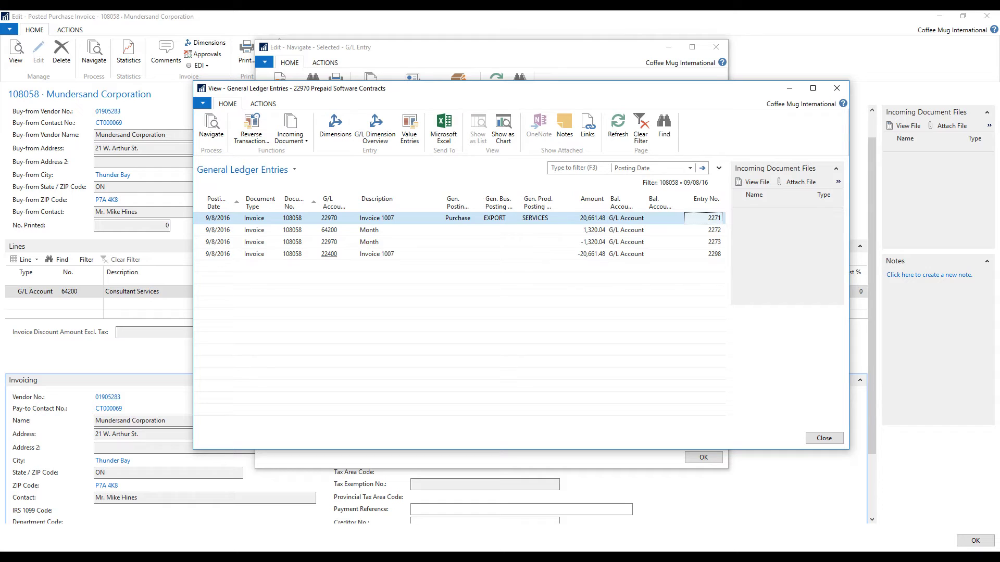
- Look up the G/L accounts used on the last and first ledger entries, then close the entry list
left_click(329, 254)
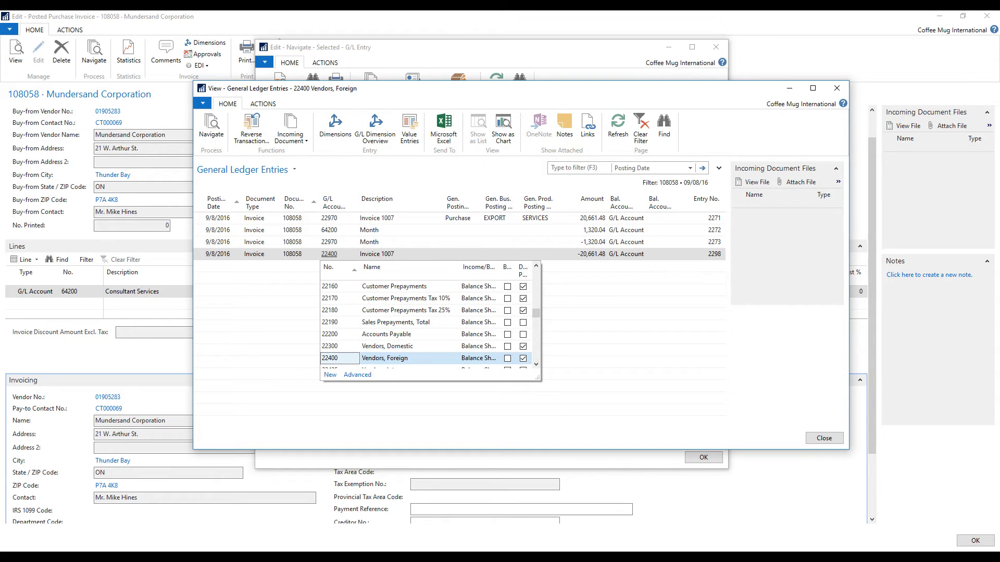
key("Escape")
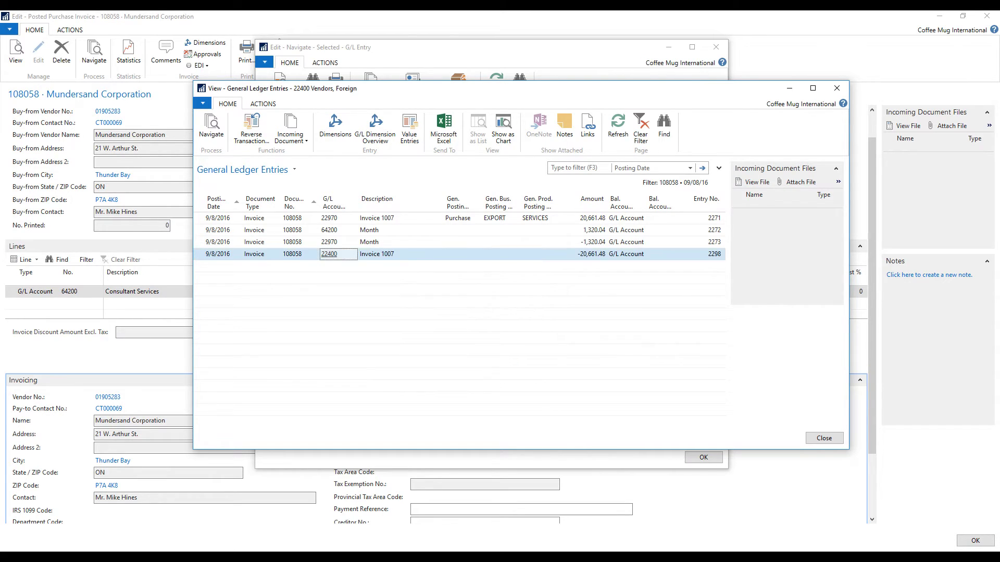
left_click(329, 218)
key("F4")
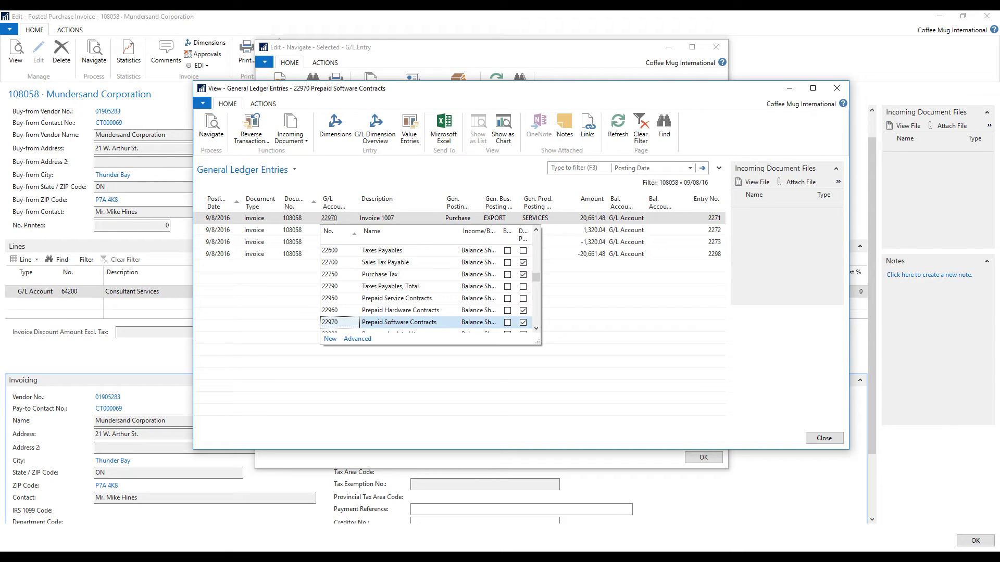
key("Escape")
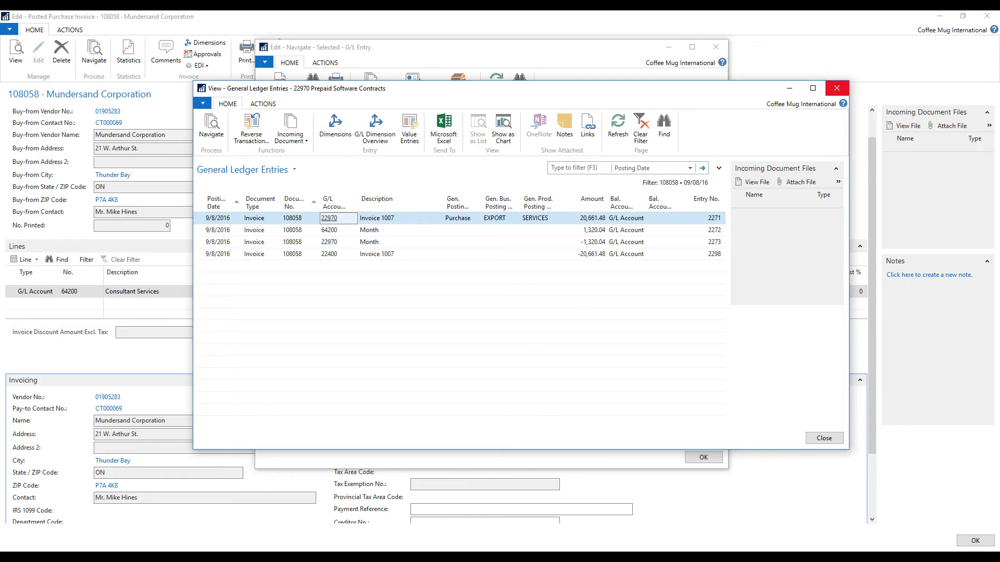
left_click(836, 88)
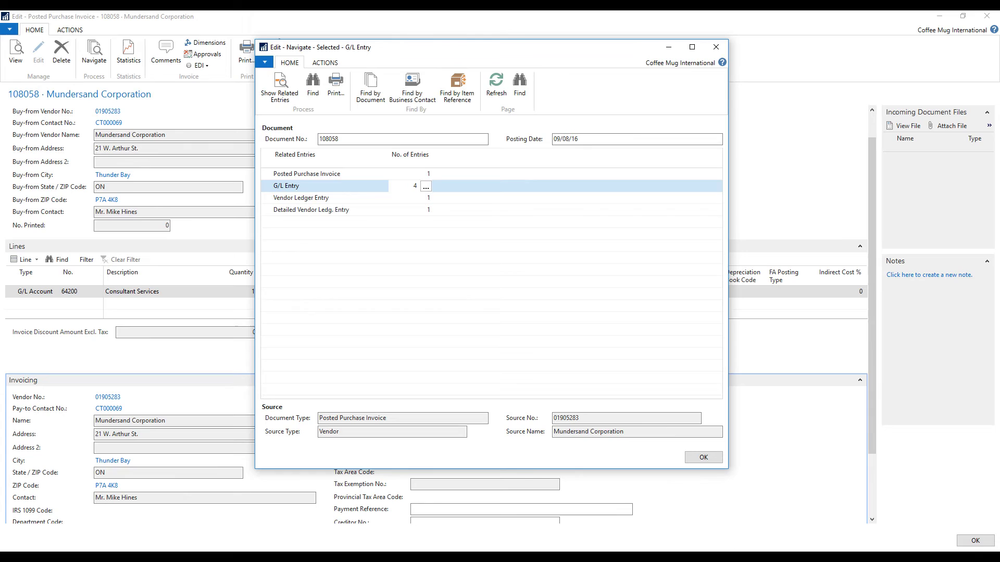
- Clear the posting date in Navigate and find all entries for the invoice's document number
double_click(338, 139)
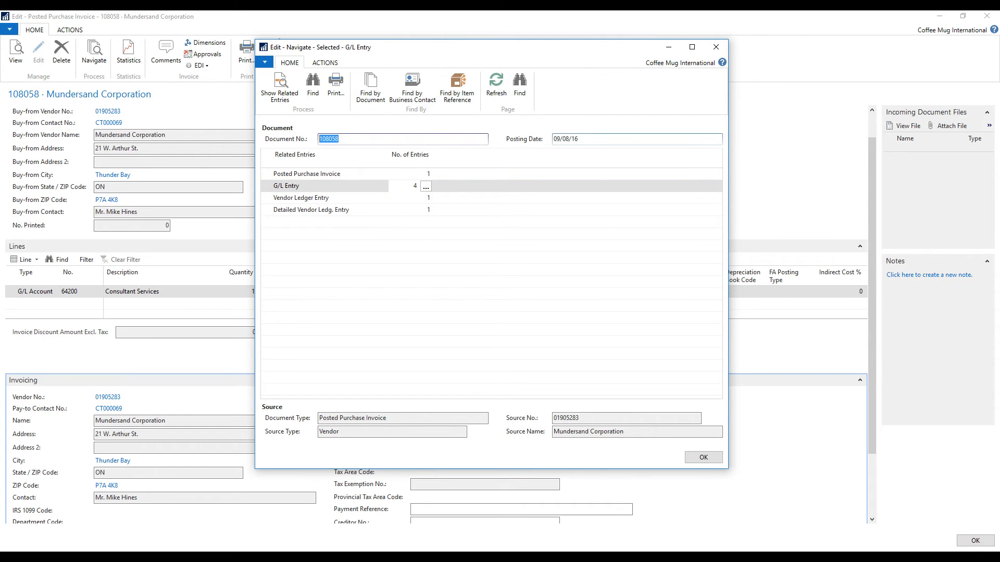
left_click(566, 139)
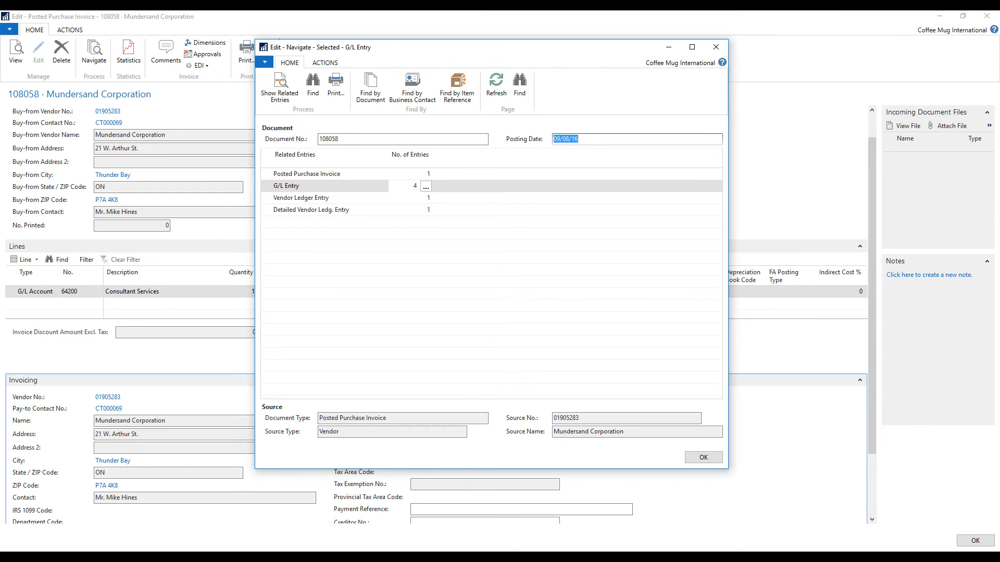
key("Delete")
left_click(312, 85)
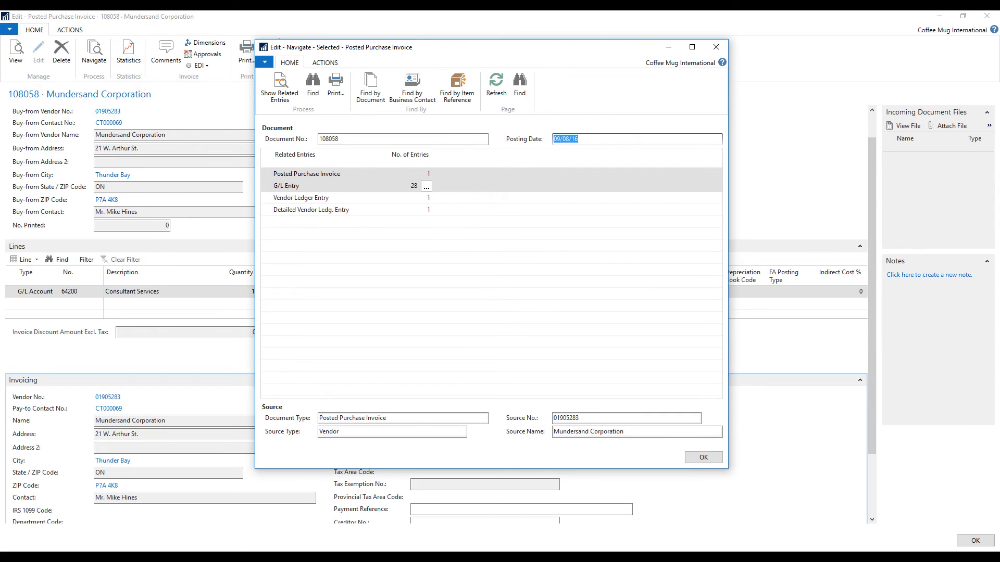
- Review the invoice's G/L entries across all deferral months, checking posting dates, accounts and amounts, then close the list
left_click(427, 186)
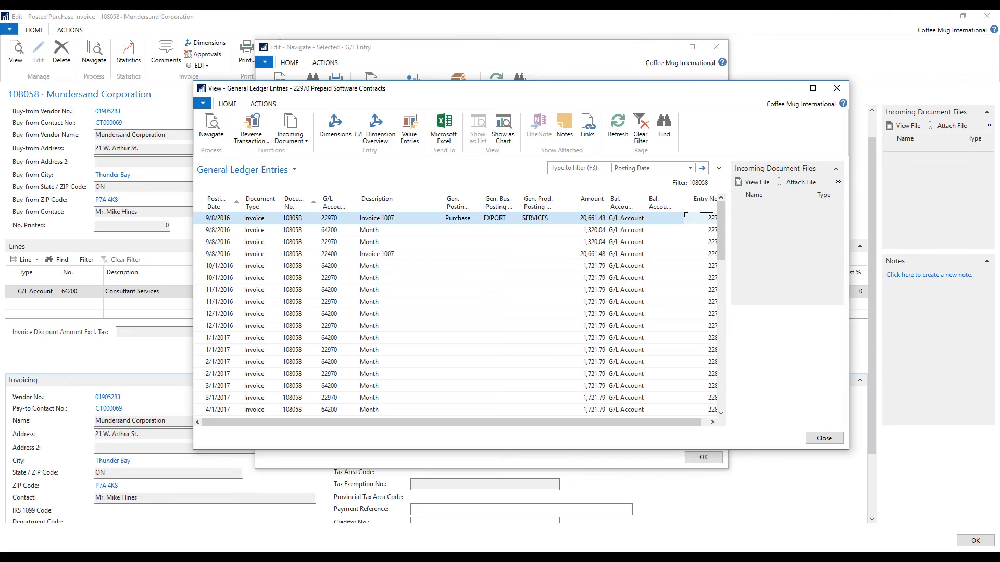
scroll(458, 347, "down", 2)
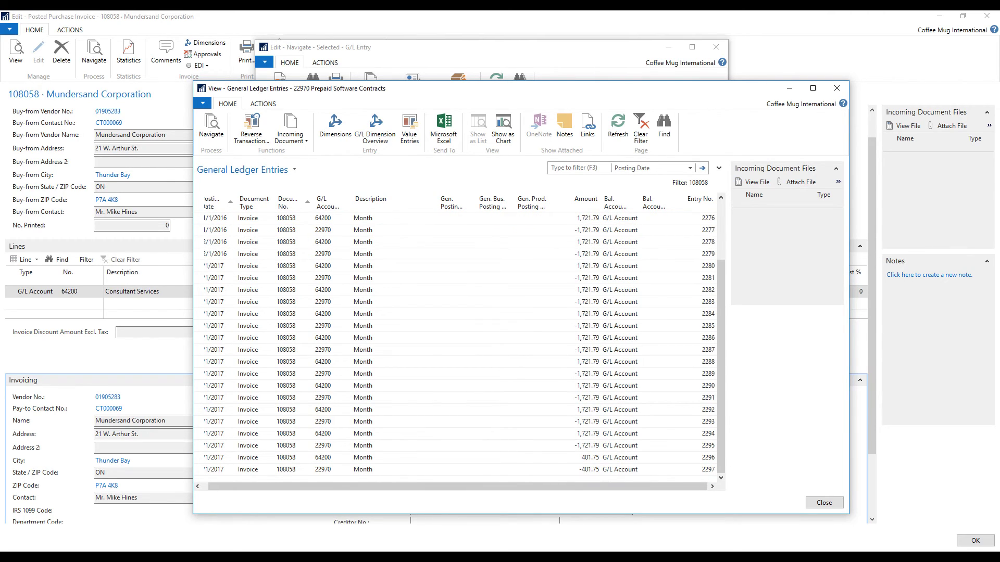
scroll(459, 346, "up", 2)
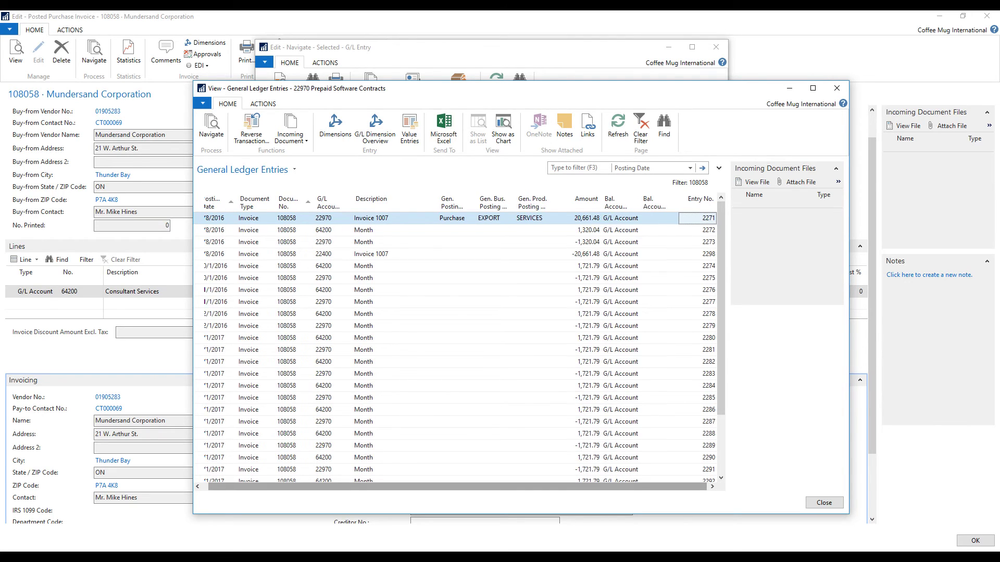
left_click_drag(458, 487, 451, 487)
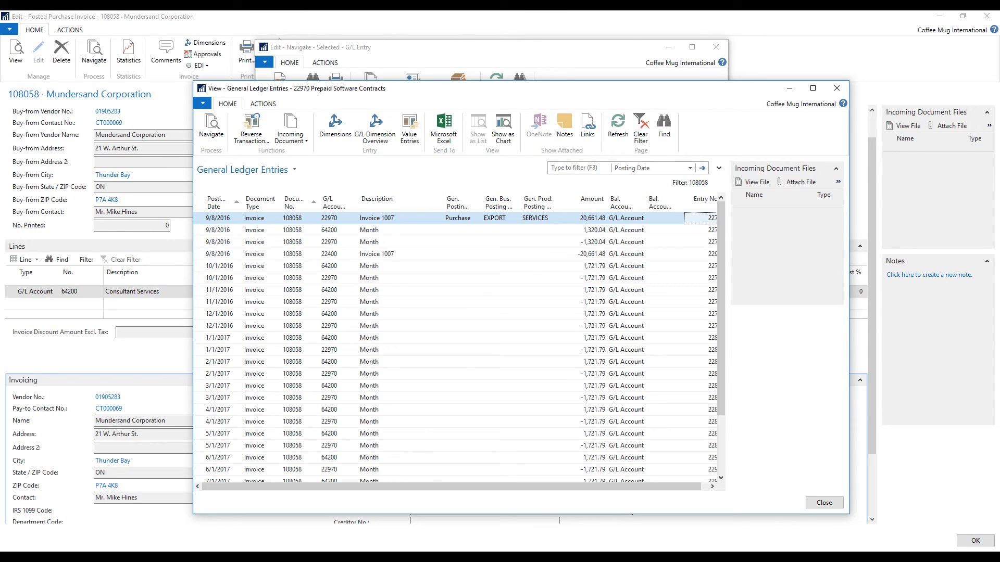
scroll(459, 343, "down", 3)
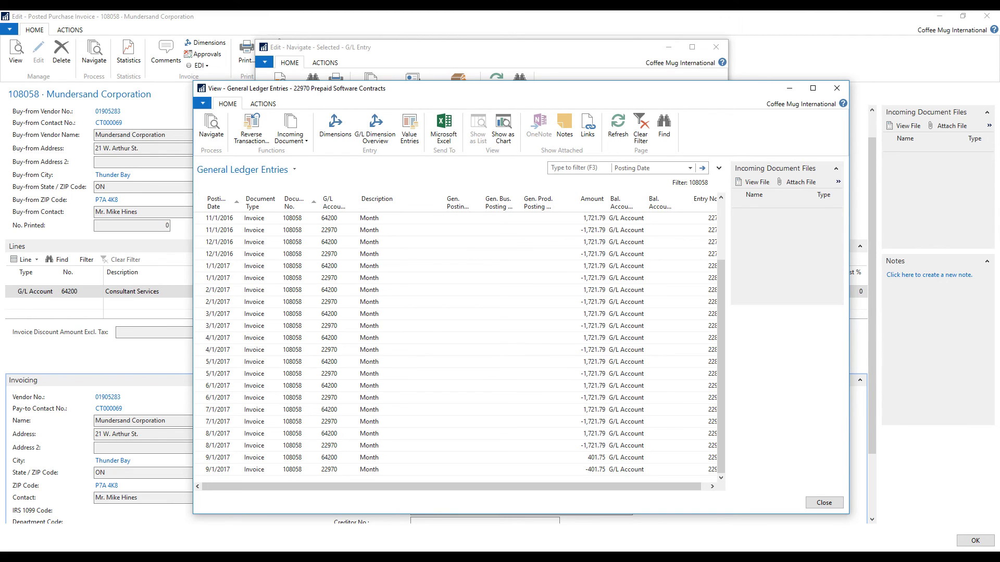
key("ctrl+Home")
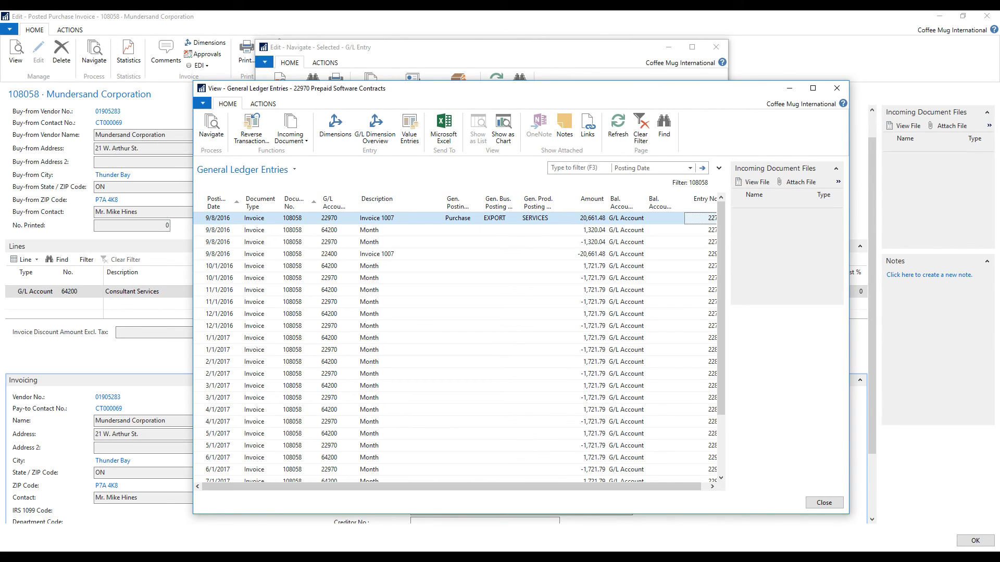
left_click_drag(193, 298, 109, 298)
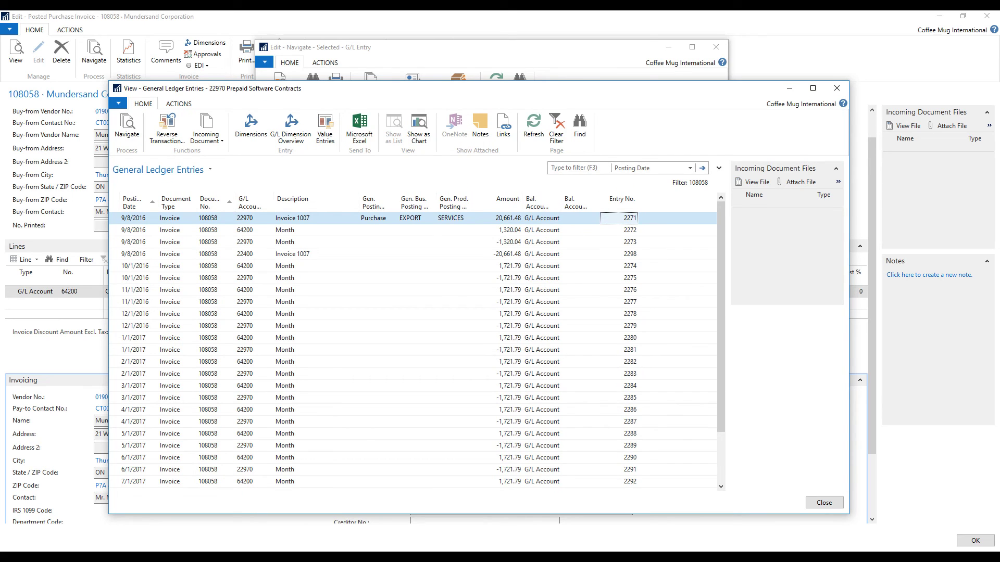
left_click(836, 88)
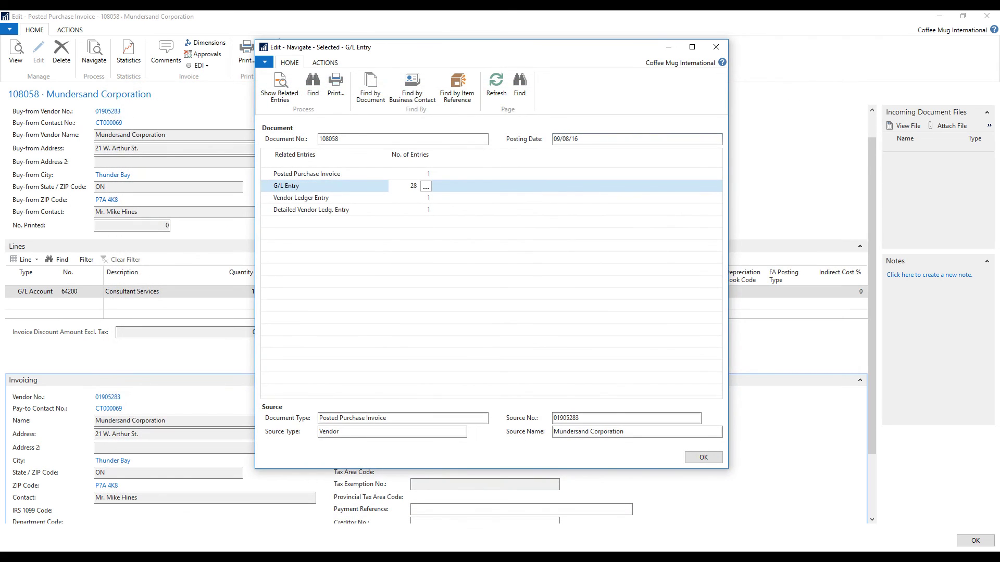